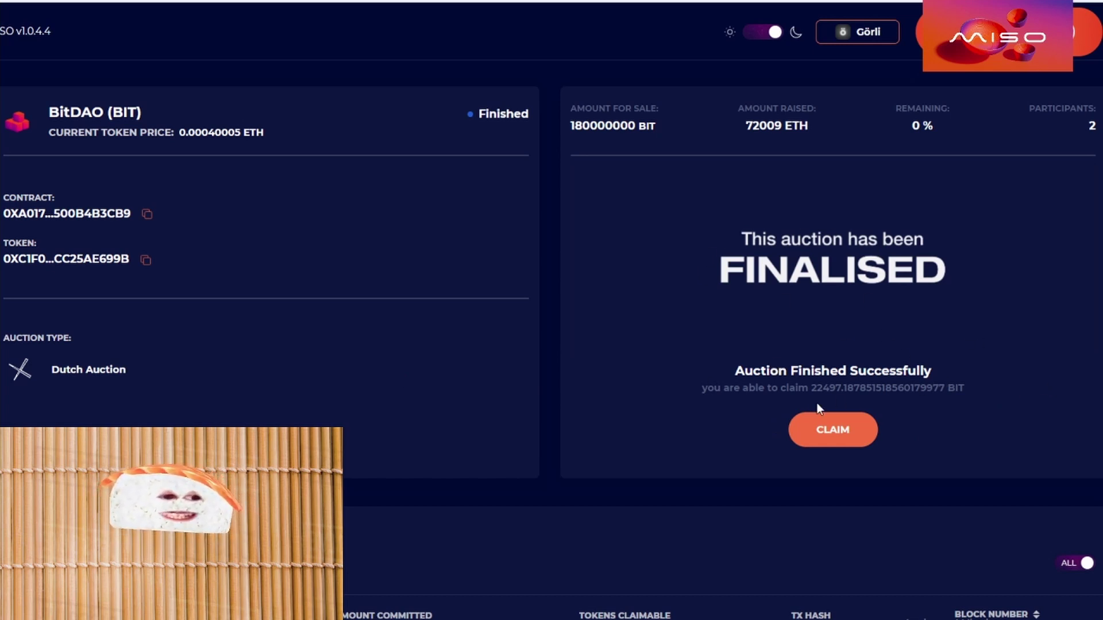
# Claim the auctioned BIT tokens and confirm the MetaMask transaction at a 25 GWEI gas price
pyautogui.moveTo(810, 387); pyautogui.dragTo(848, 388)
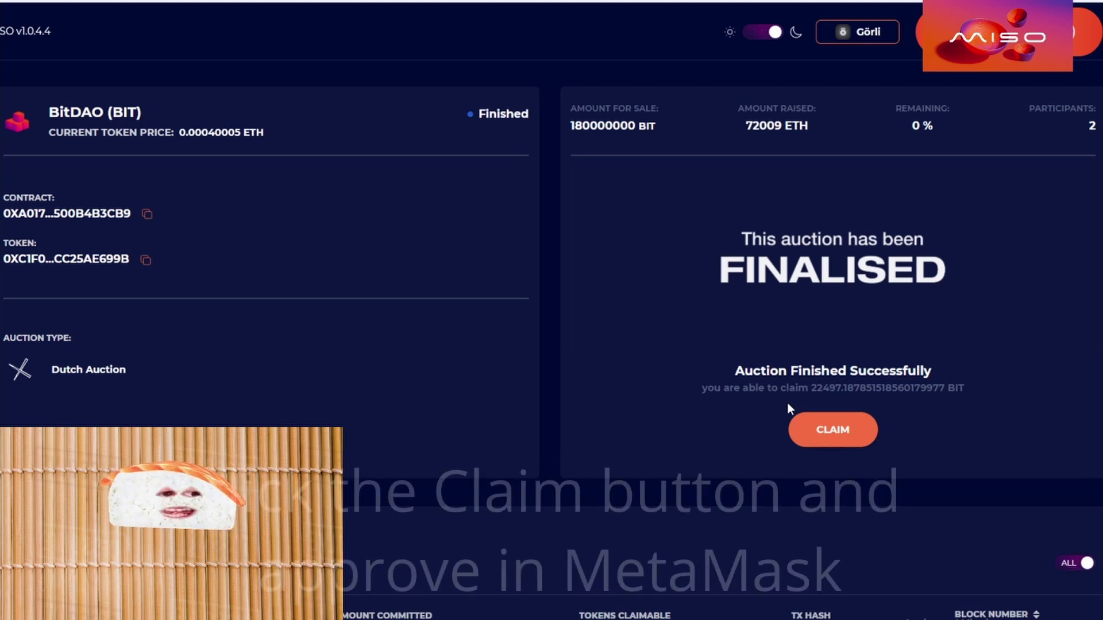
pyautogui.click(827, 429)
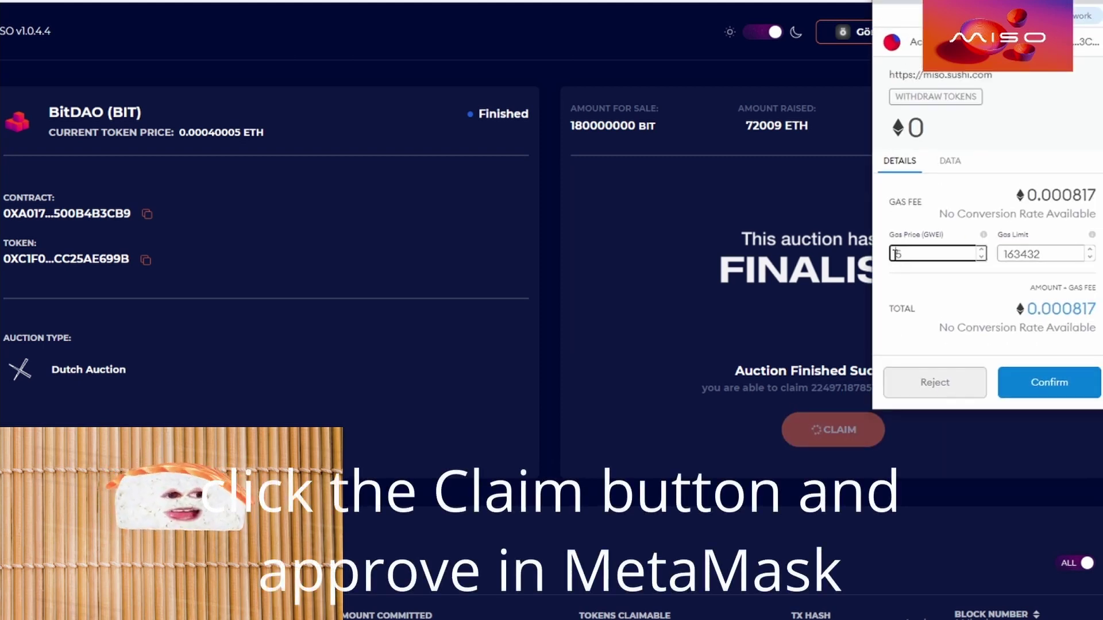
pyautogui.write('252')
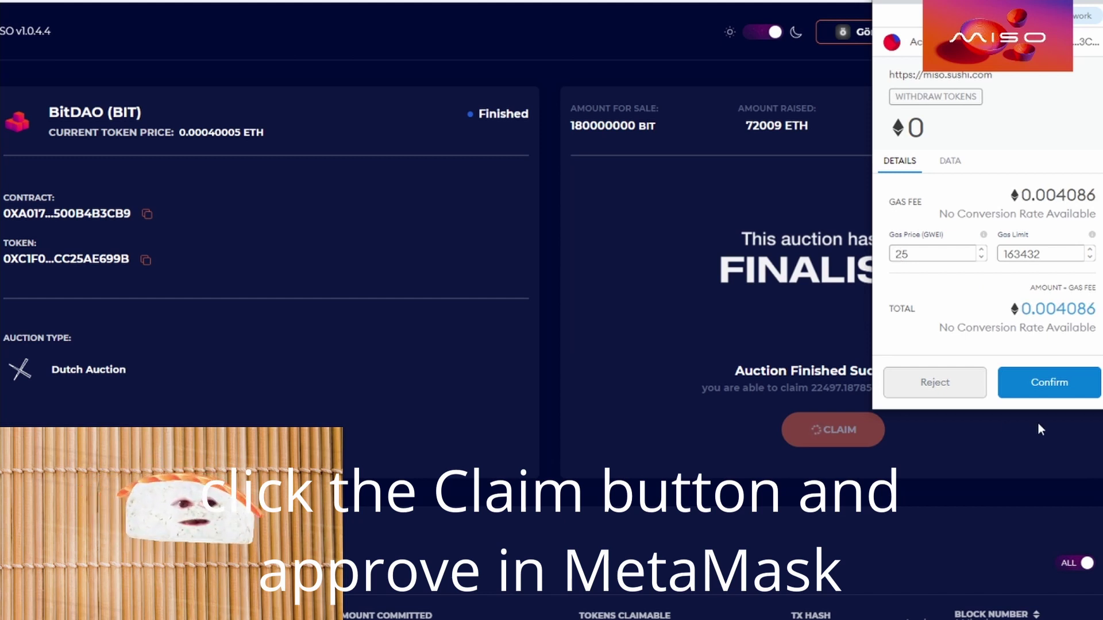
pyautogui.click(1047, 382)
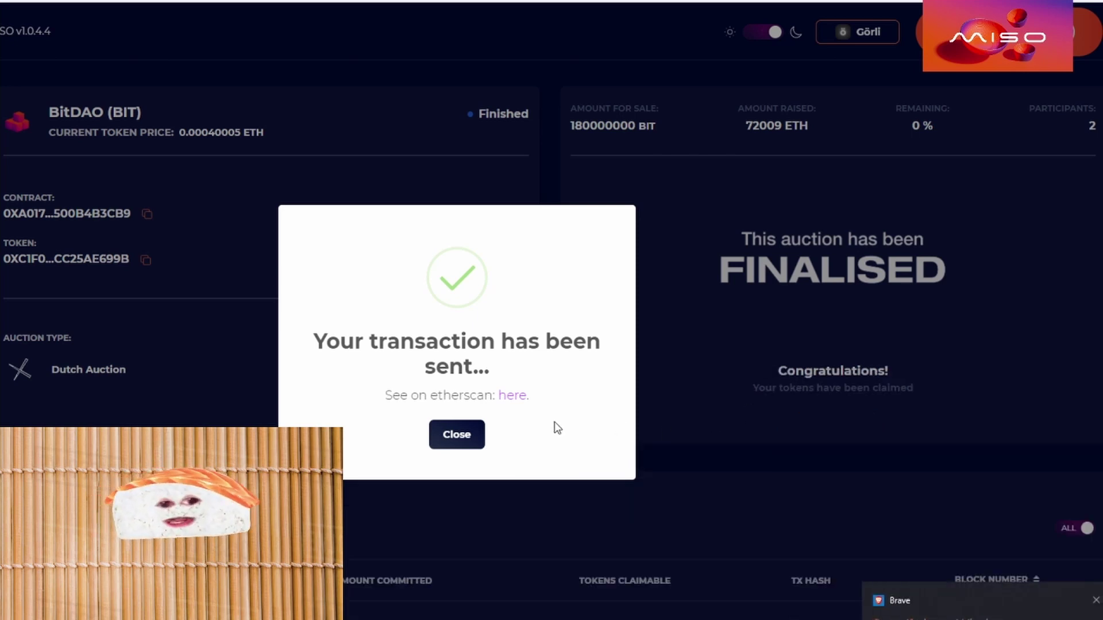
# Dismiss the 'Your transaction has been sent' notice to reveal the claimed-tokens confirmation
pyautogui.click(456, 435)
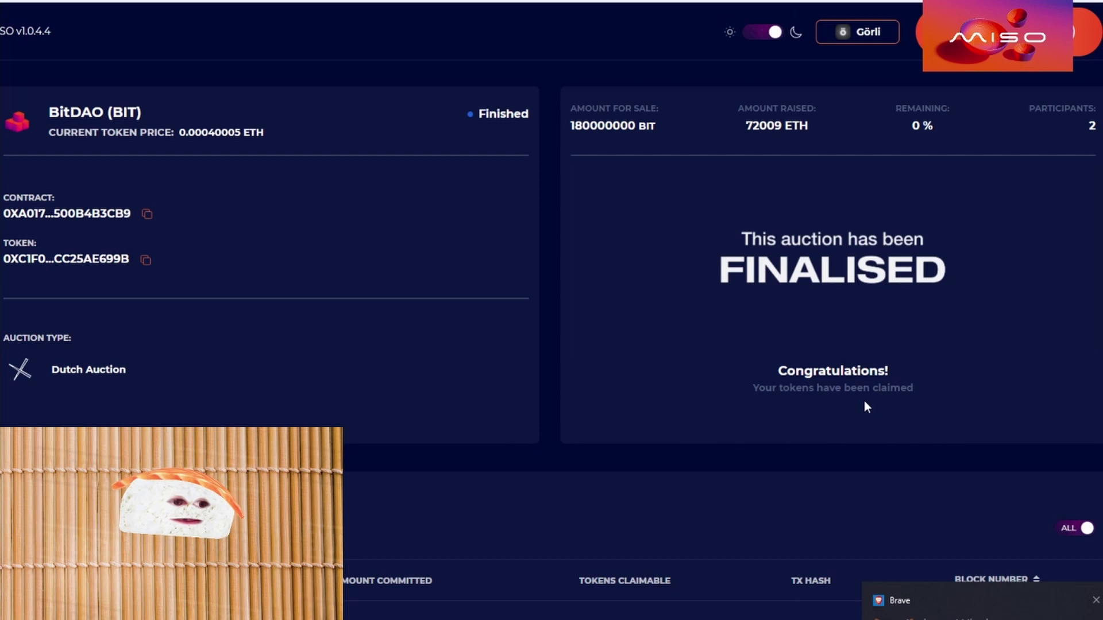